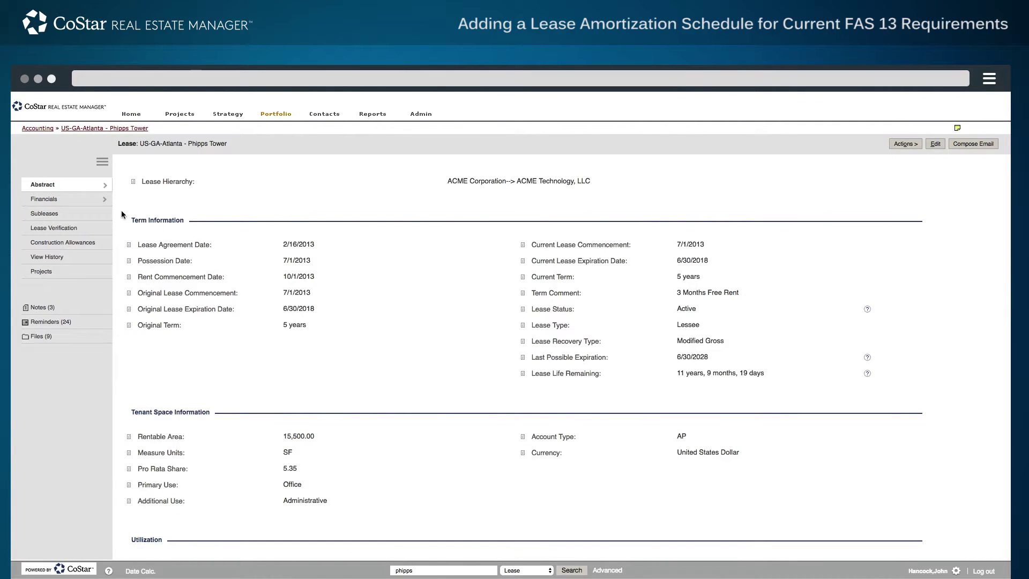
# Step: Go to Financials > Accounting for the Phipps Tower lease and begin adding a schedule
pyautogui.moveTo(106, 207)
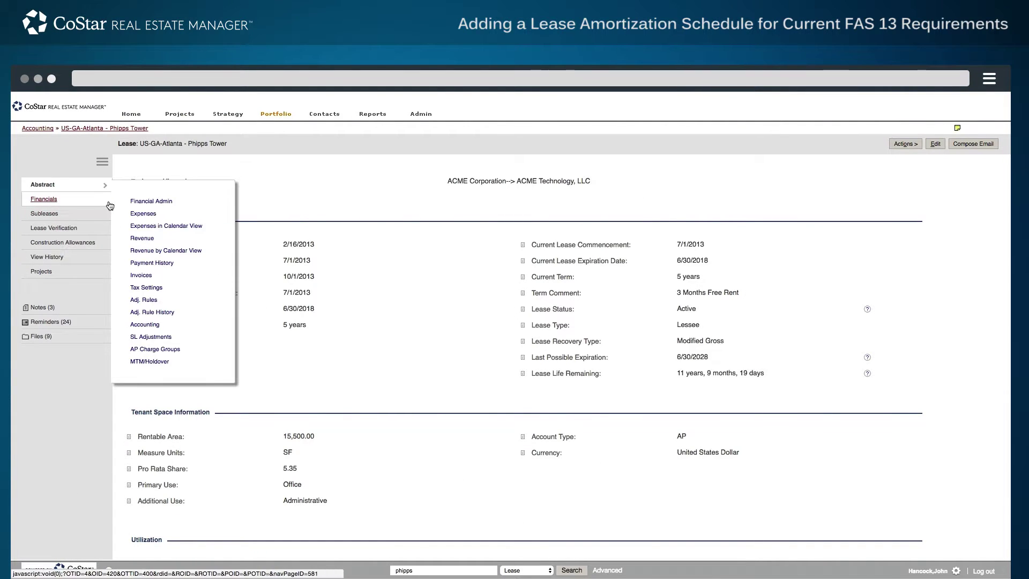
pyautogui.click(138, 325)
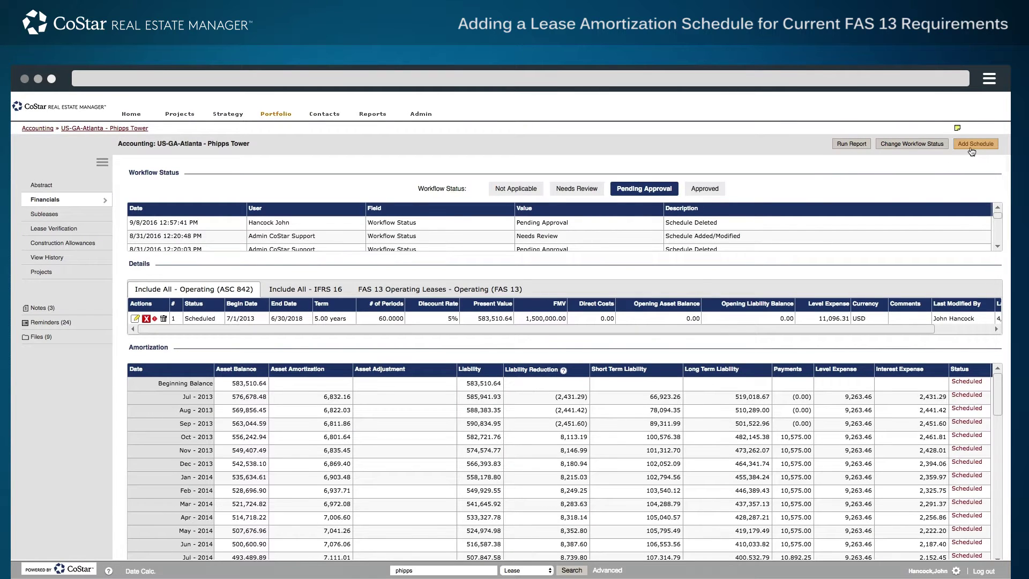
pyautogui.click(970, 145)
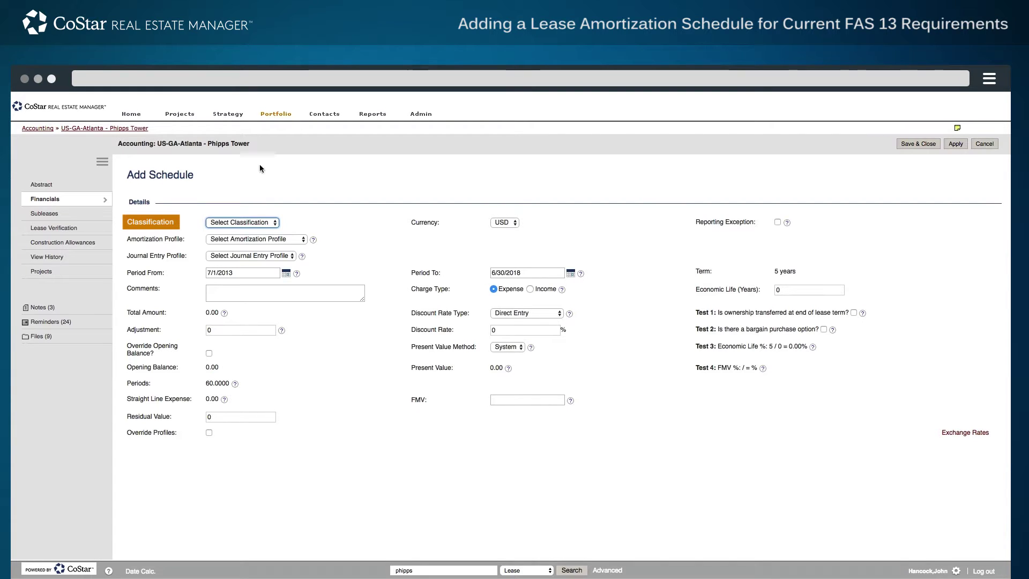
# Step: Classify the new schedule as Operating (FAS 13) and apply the Include All amortization profile
pyautogui.click(262, 223)
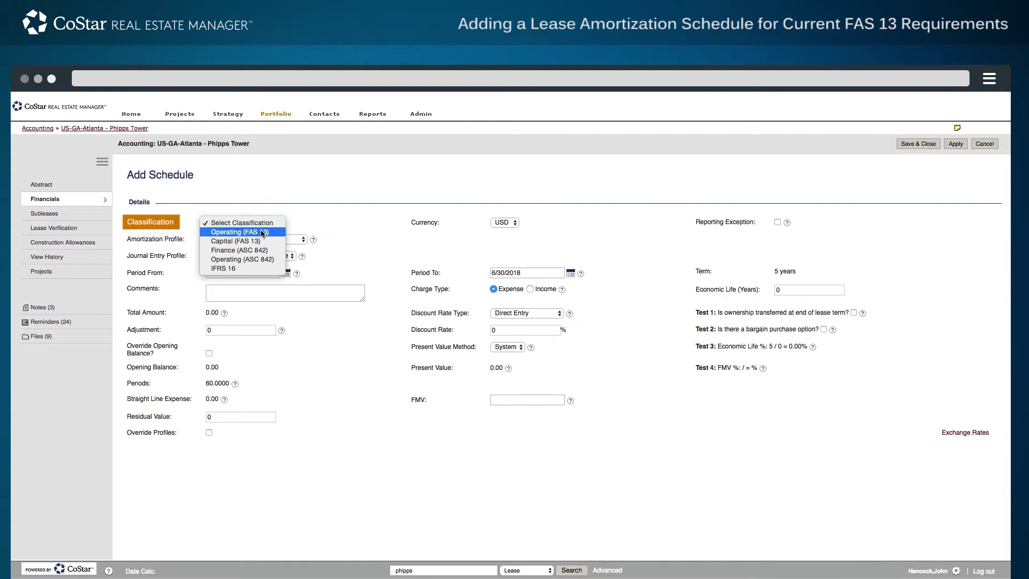
pyautogui.click(259, 232)
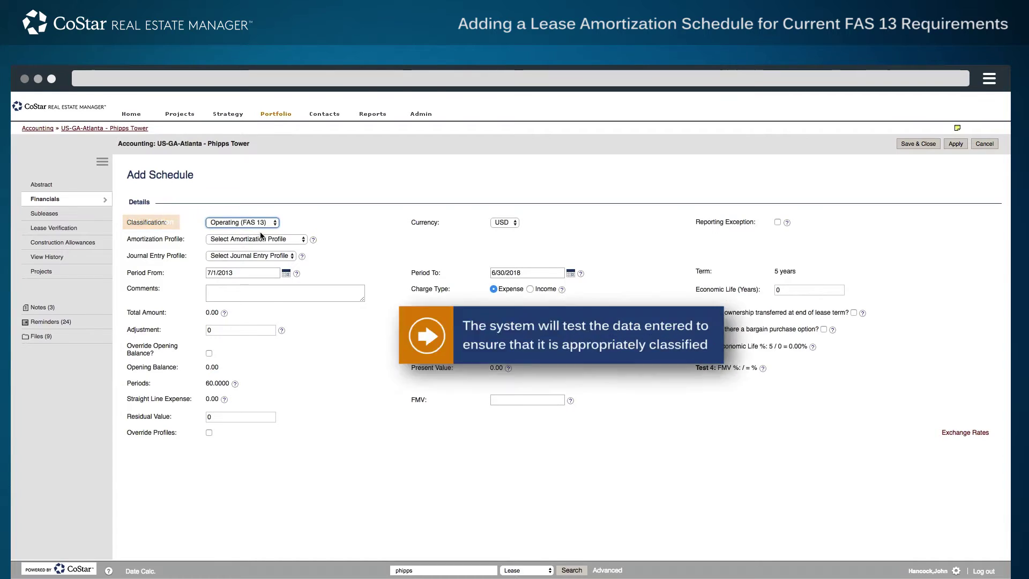
pyautogui.click(303, 241)
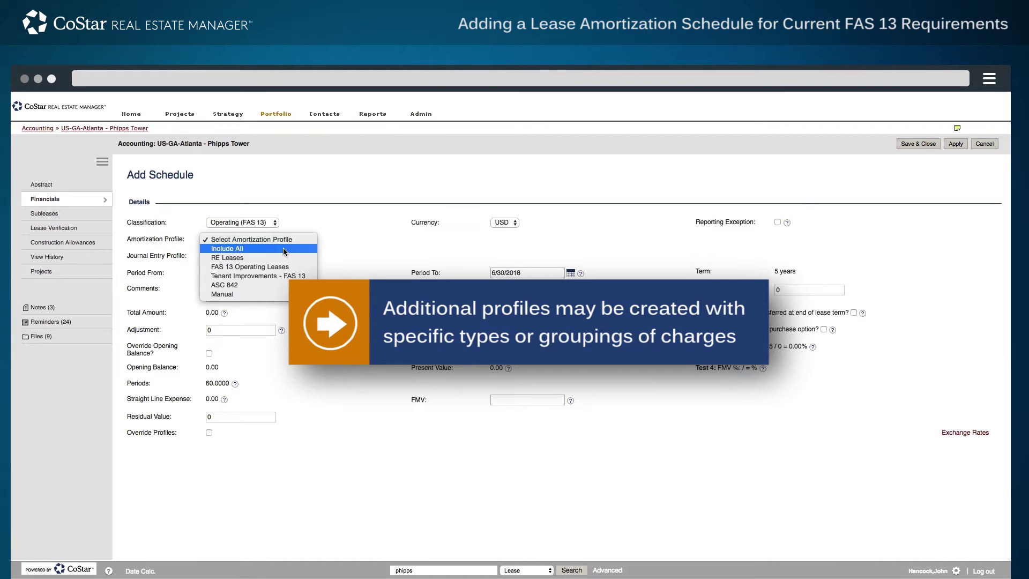
pyautogui.click(287, 248)
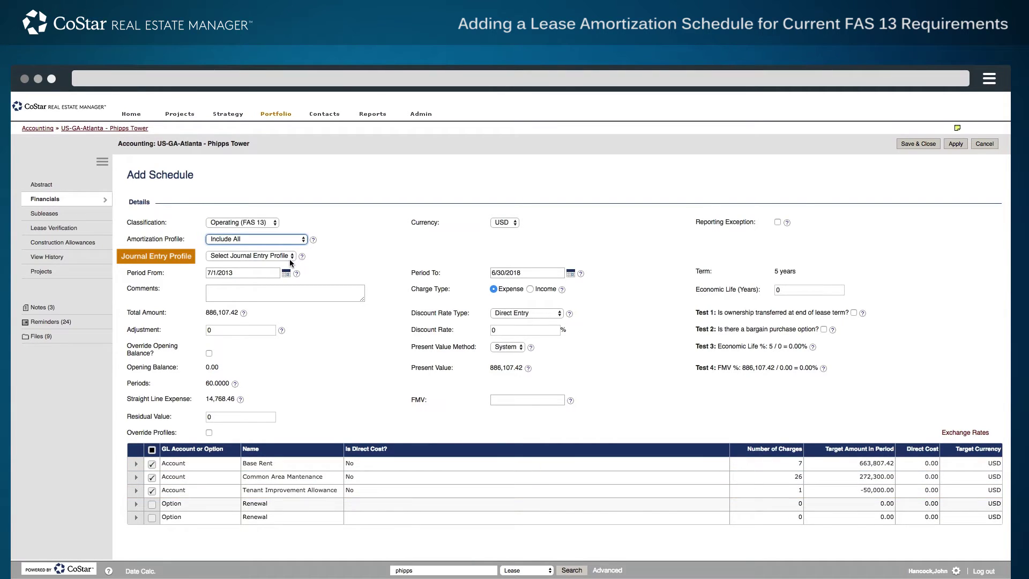
pyautogui.click(288, 256)
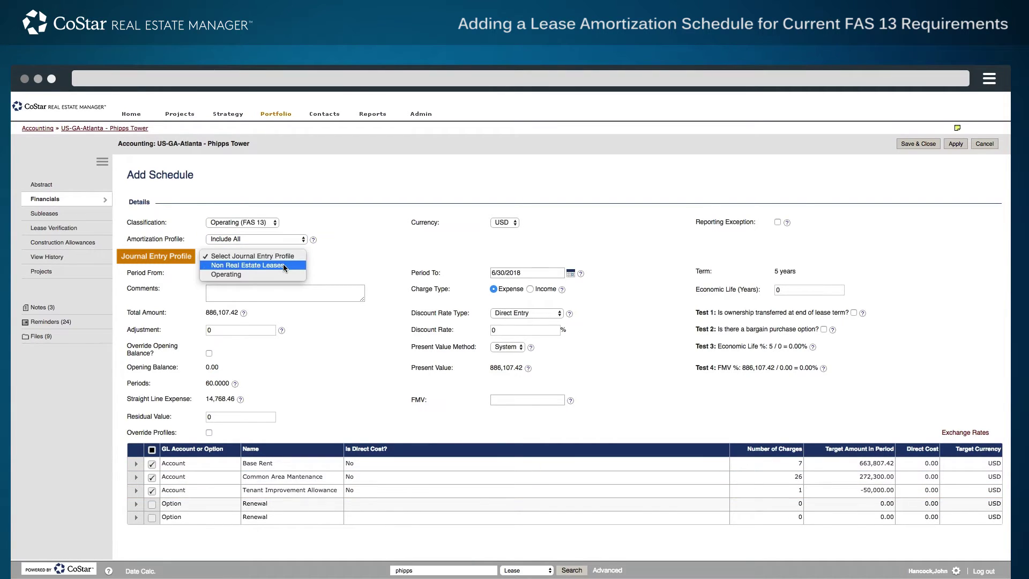
# Step: Set the journal entry profile to Operating and confirm the 7/1/2013–6/30/2018 period
pyautogui.click(273, 274)
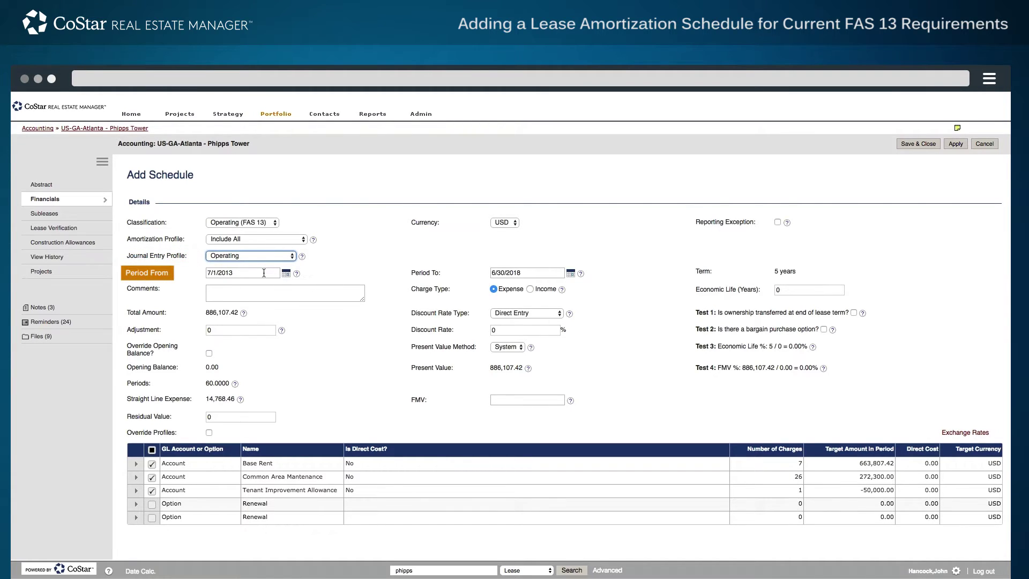
pyautogui.click(264, 273)
pyautogui.click(528, 271)
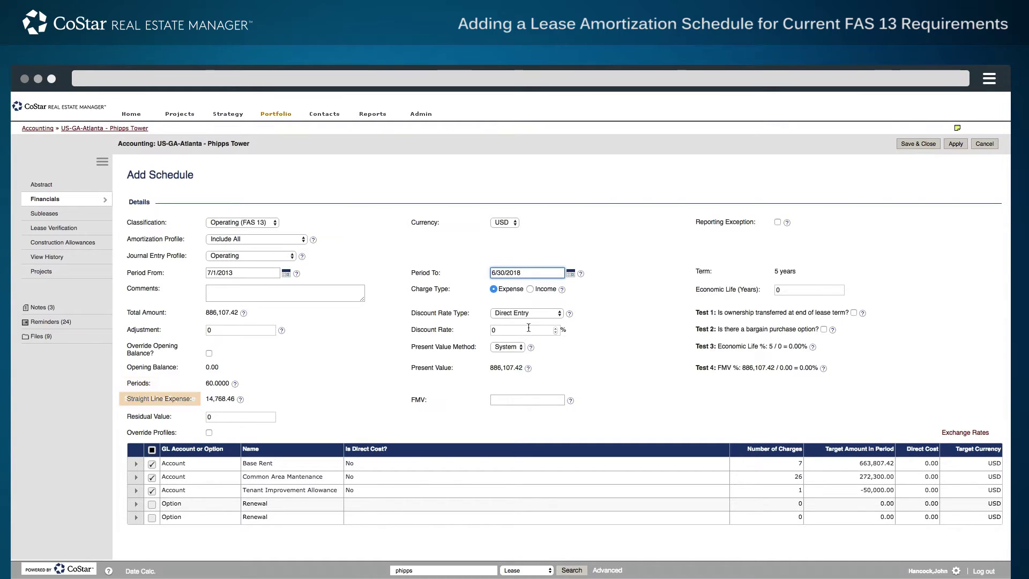
pyautogui.click(526, 328)
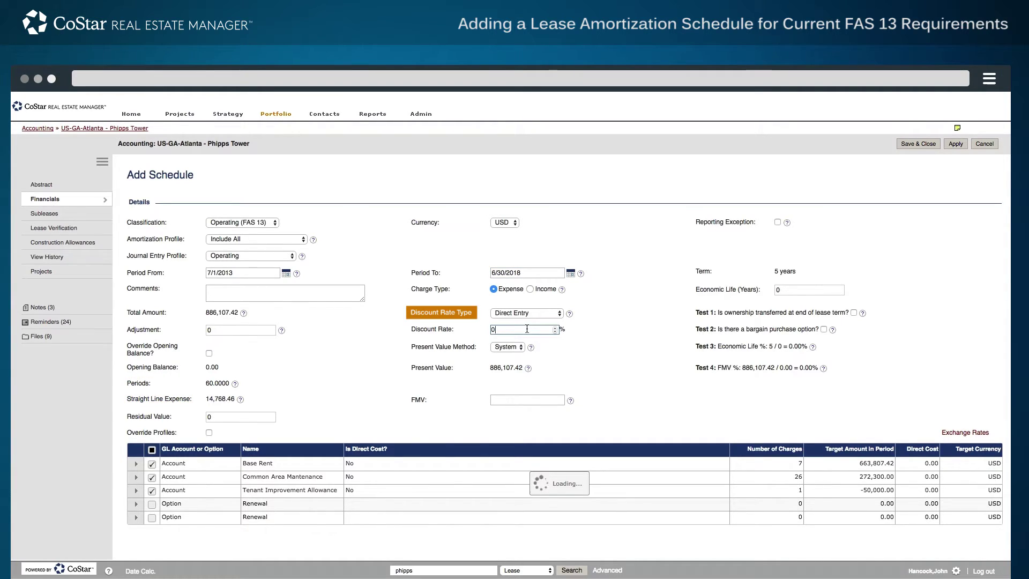
# Step: Enter a 5% discount rate, keeping Direct Entry as the discount rate type
pyautogui.press('BackSpace')
pyautogui.write('5.')
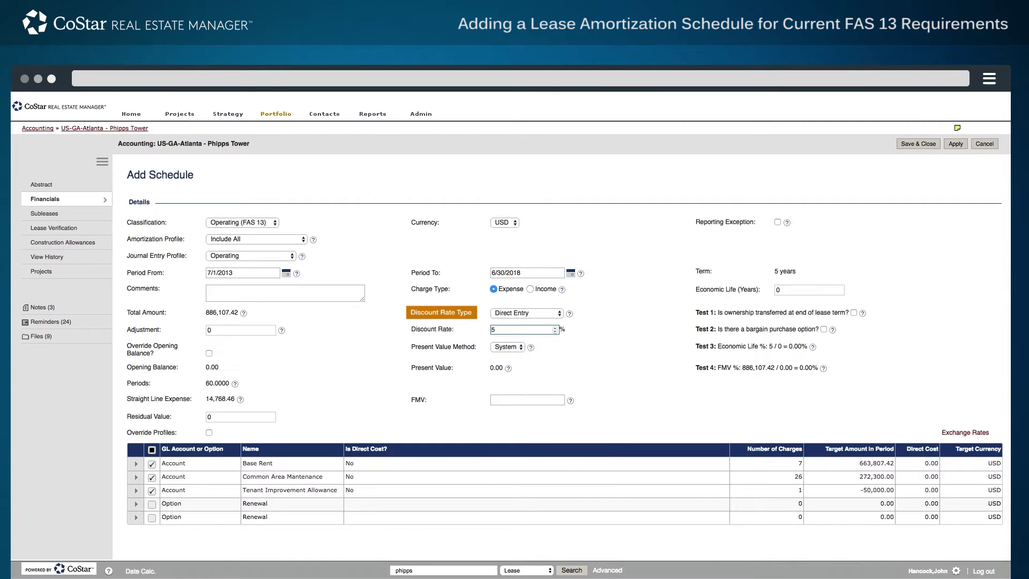
pyautogui.click(552, 316)
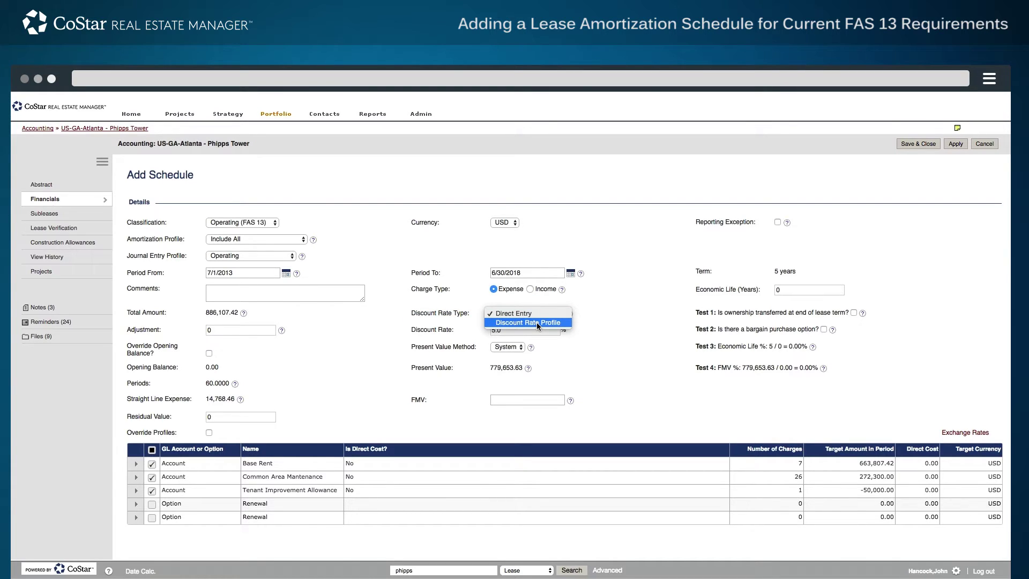
pyautogui.click(584, 320)
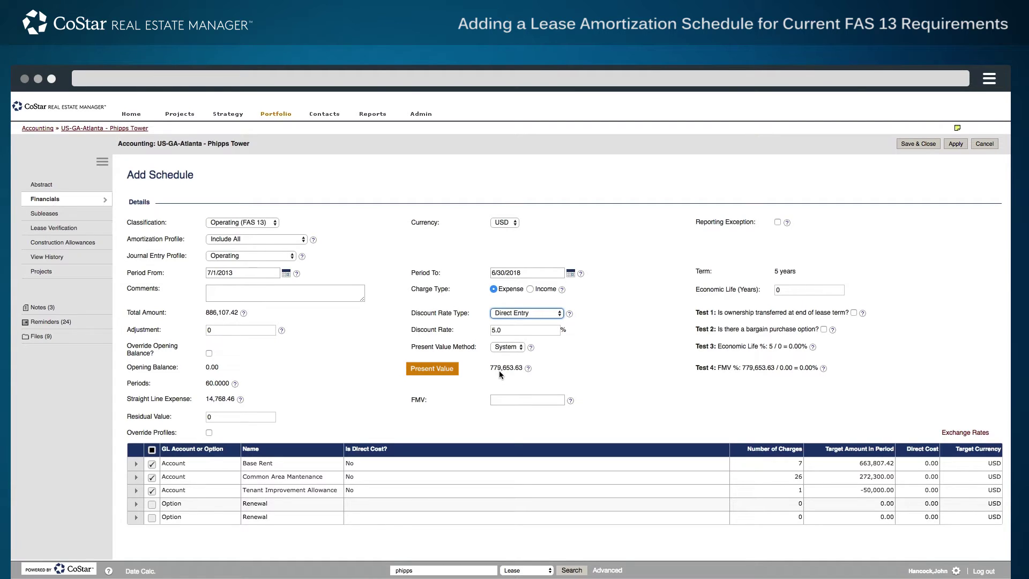
pyautogui.click(505, 400)
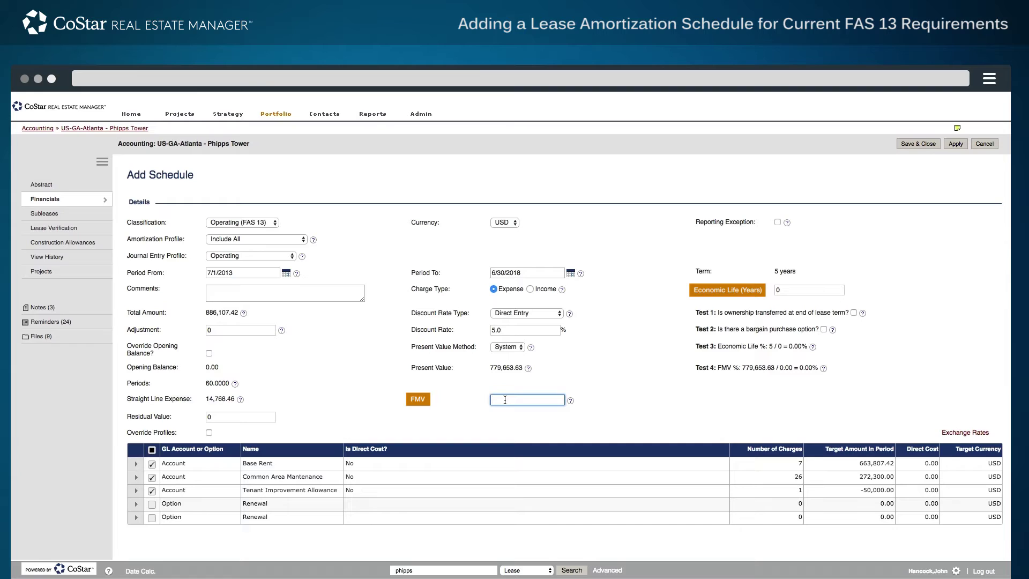
# Step: Enter an FMV of 950000 and set the economic life to 30 years
pyautogui.write('950000')
pyautogui.click(786, 290)
pyautogui.press('BackSpace')
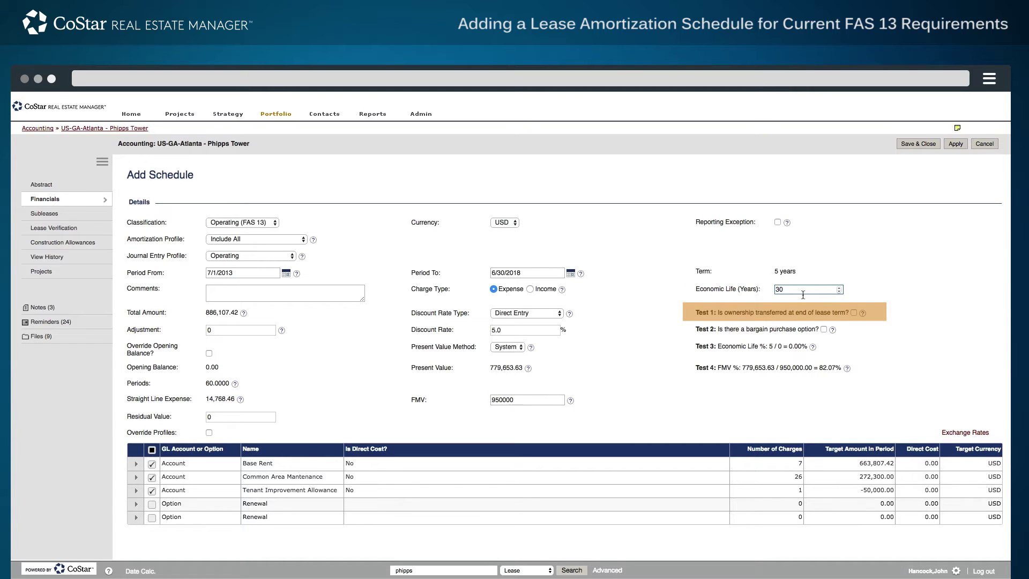
pyautogui.click(873, 326)
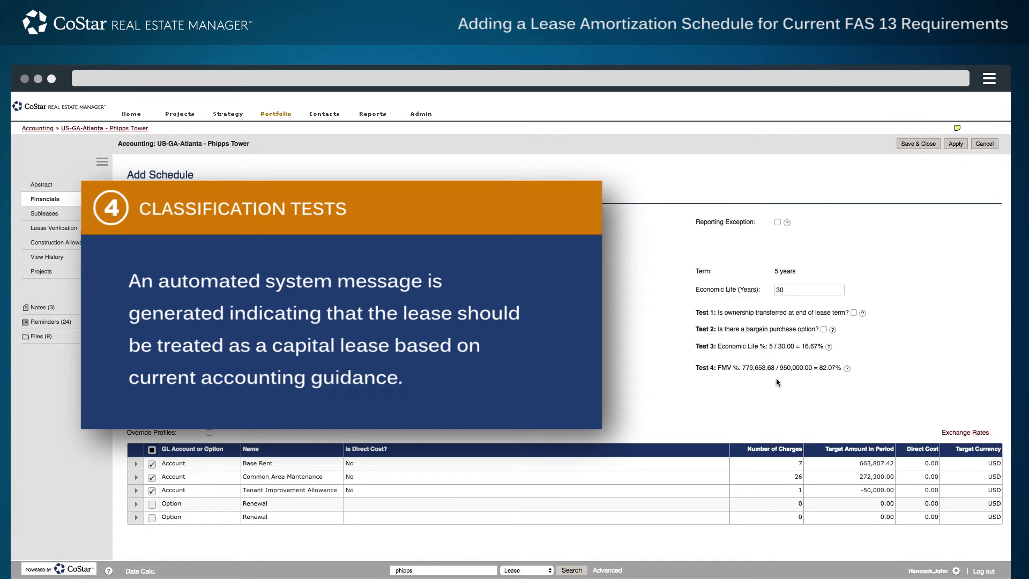
# Step: Review the Base Rent and Tenant Improvement Allowance charges, then save and close the schedule
pyautogui.click(137, 465)
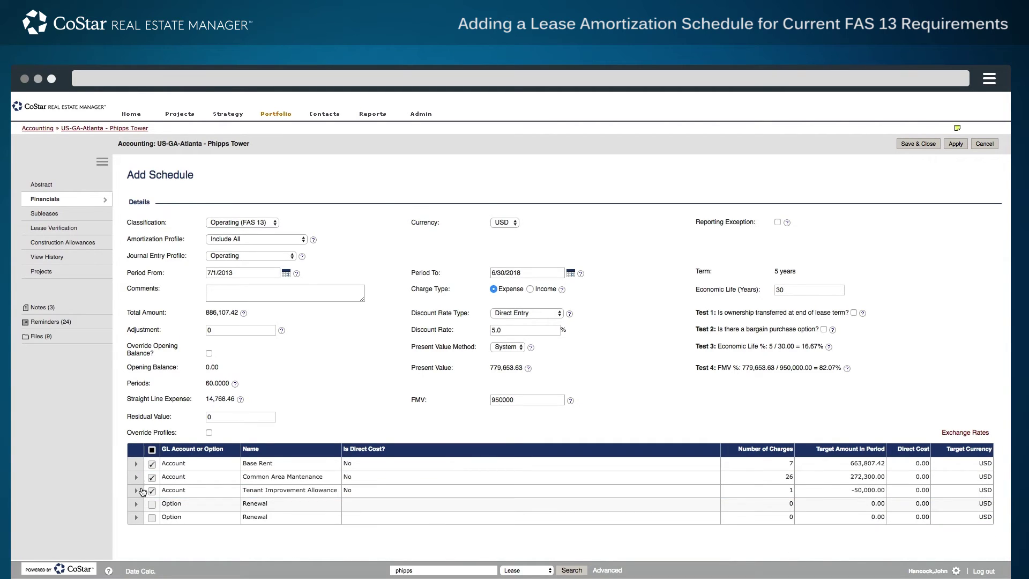
pyautogui.click(136, 491)
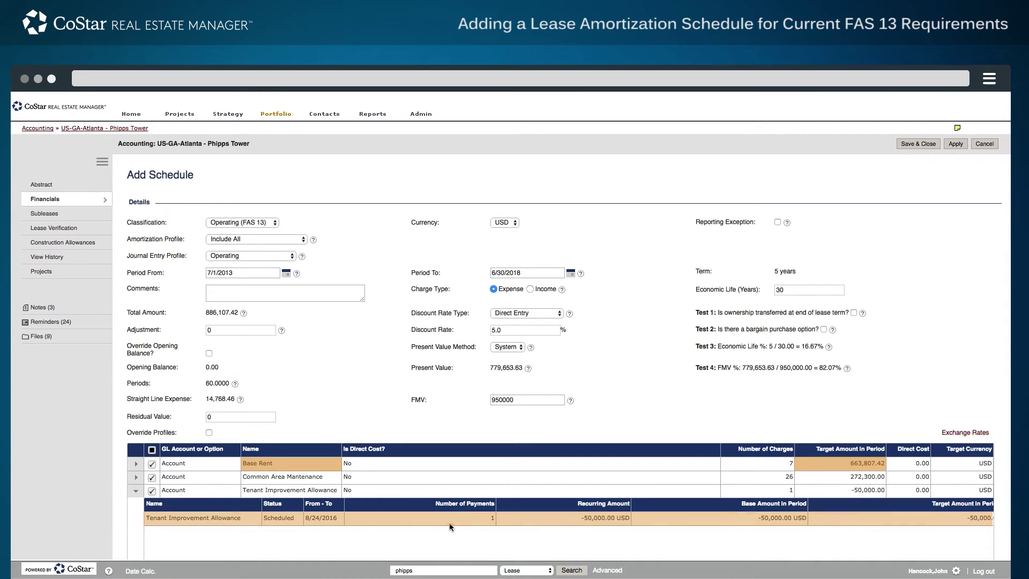
pyautogui.click(135, 492)
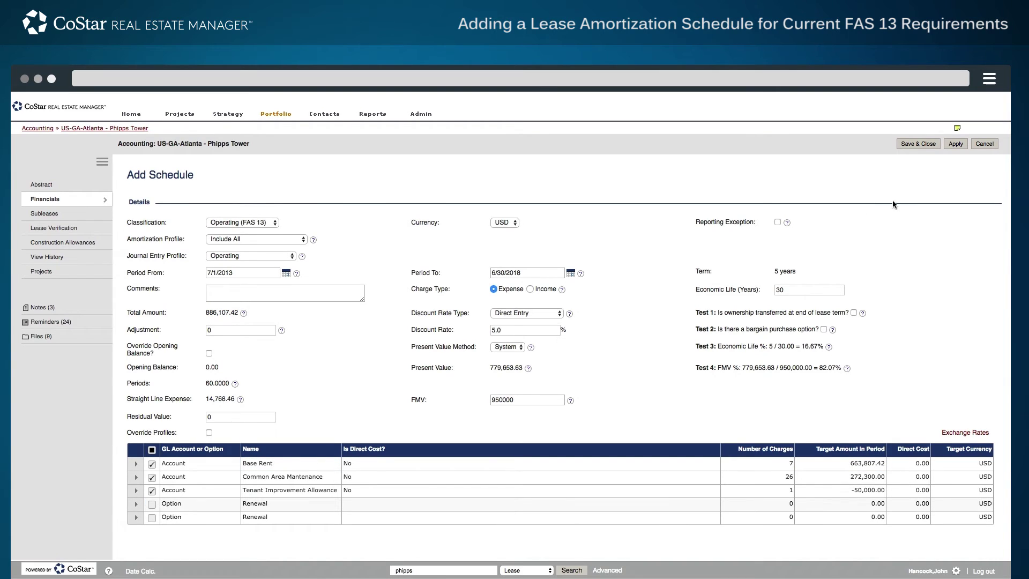
pyautogui.click(926, 146)
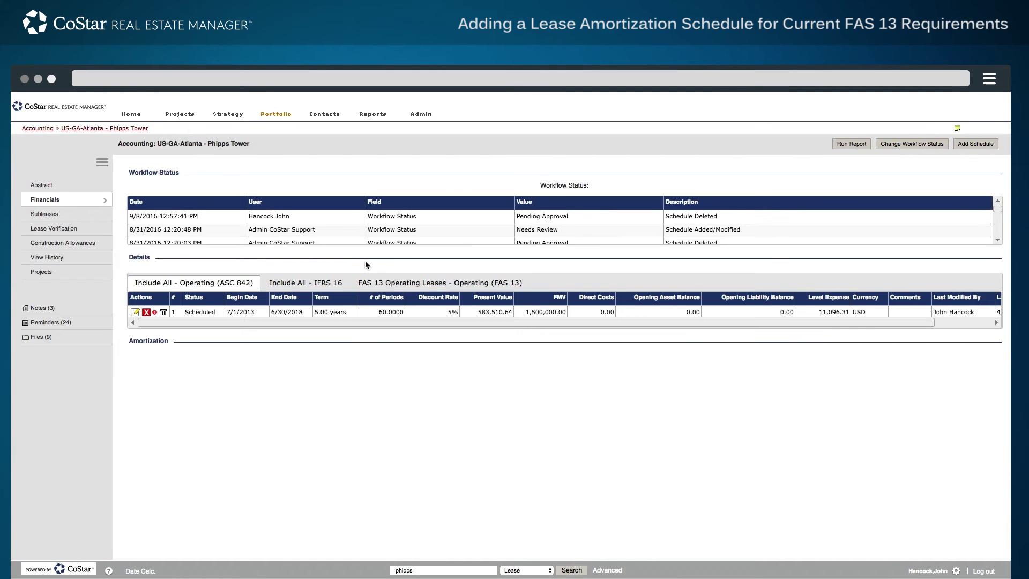
# Step: Show the FAS 13 Operating Leases tab and scroll through its monthly amortization lines
pyautogui.click(391, 290)
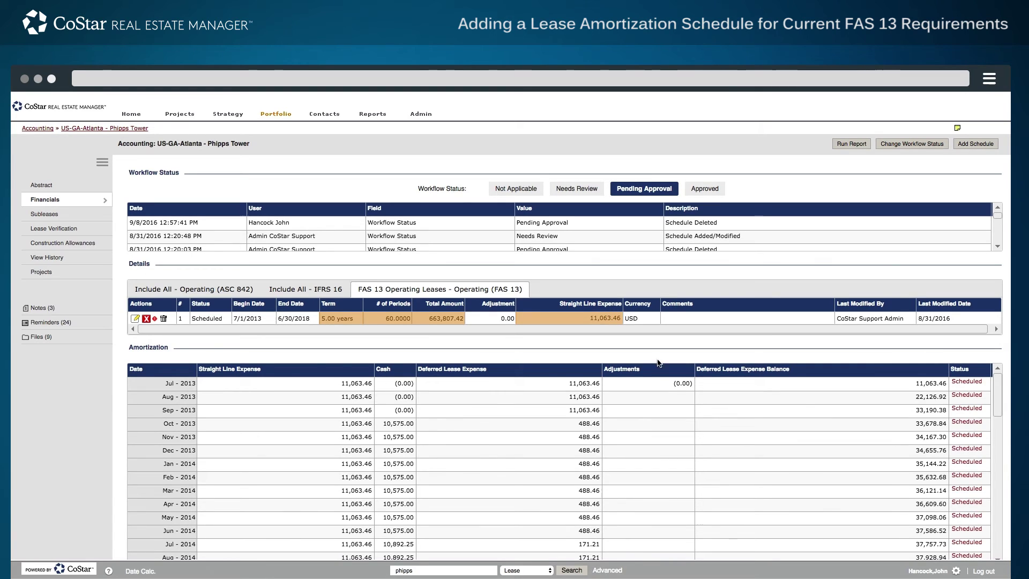
pyautogui.moveTo(996, 385); pyautogui.dragTo(996, 395)
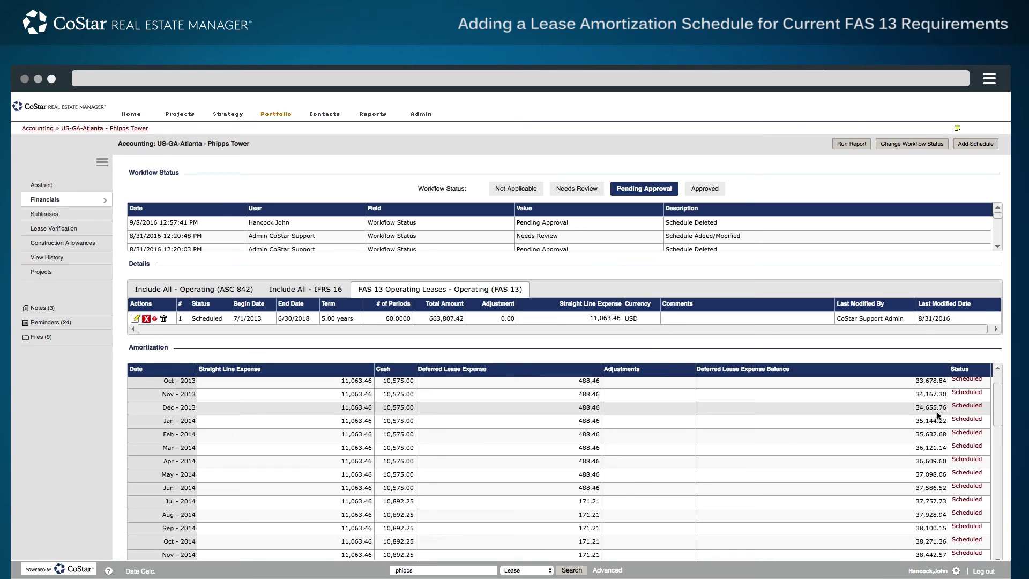
pyautogui.scroll(-10, 892, 419)
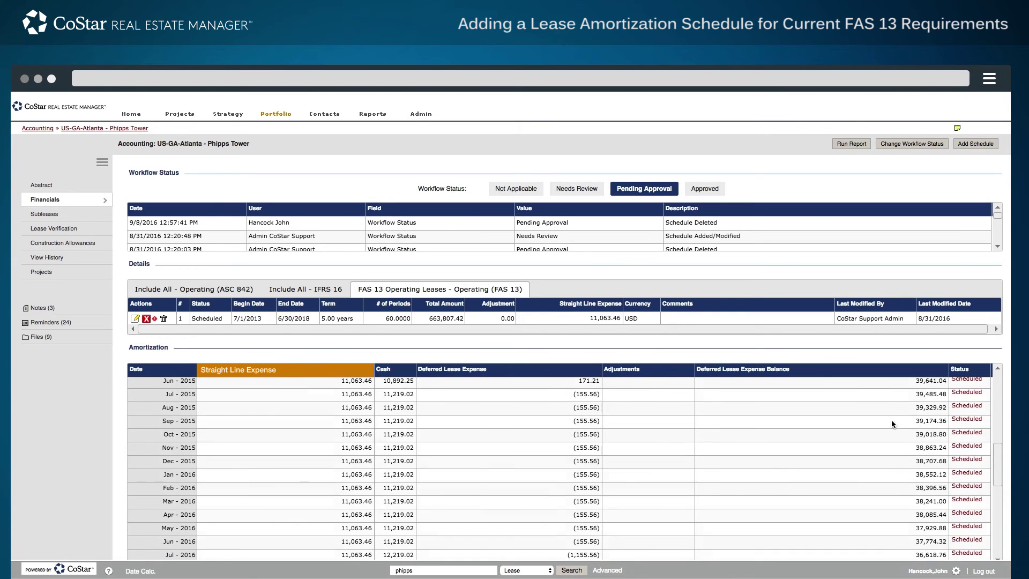
pyautogui.scroll(-5, 892, 420)
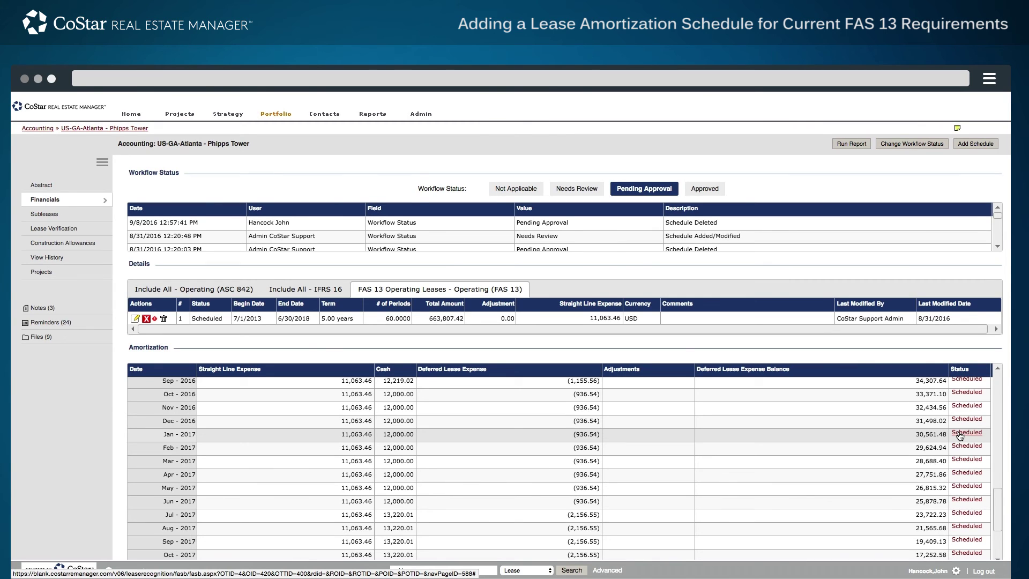
# Step: Run the amortization report for the Operating (FAS 13) classification and show its export formats
pyautogui.click(851, 144)
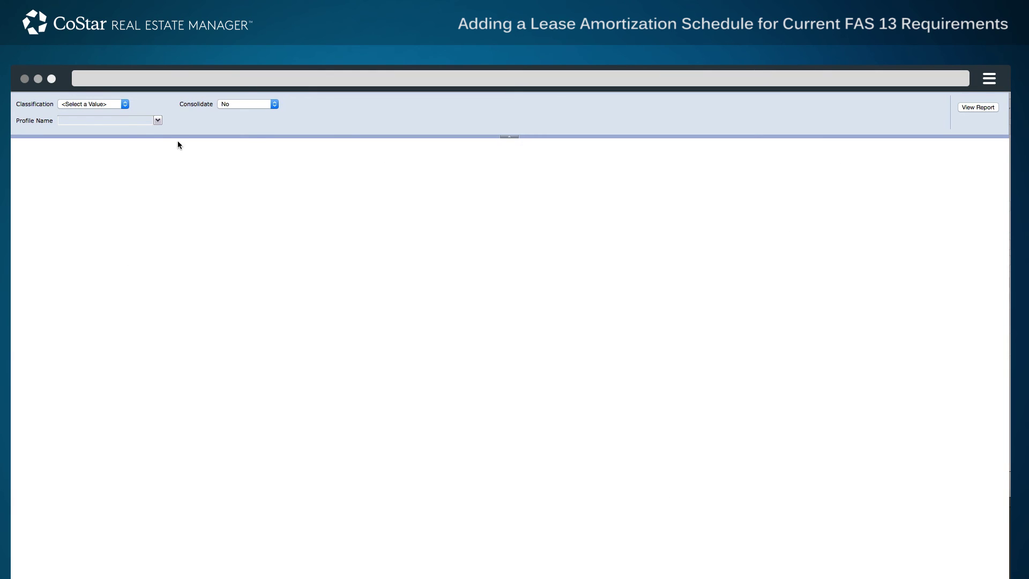
pyautogui.click(126, 105)
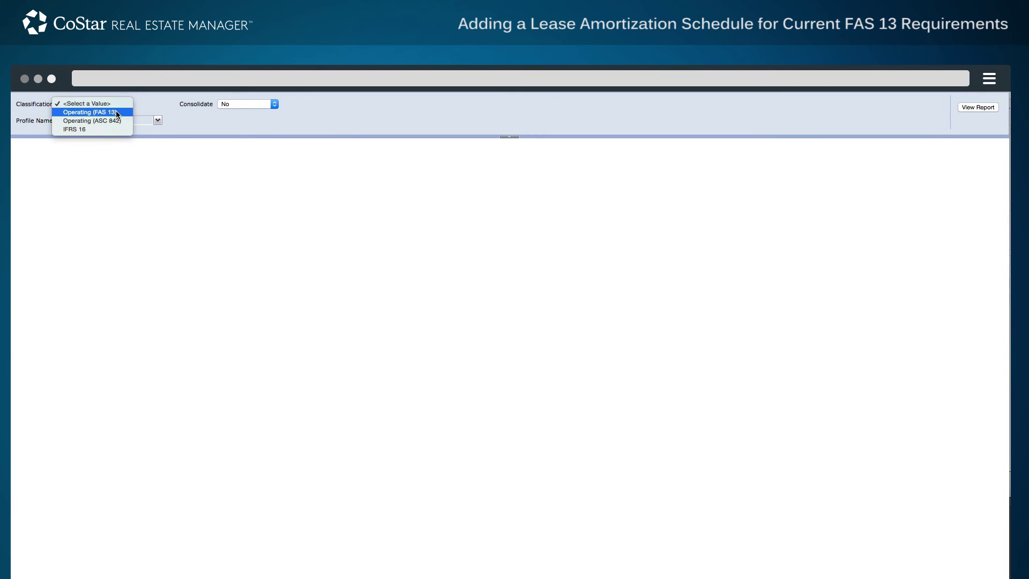
pyautogui.click(114, 115)
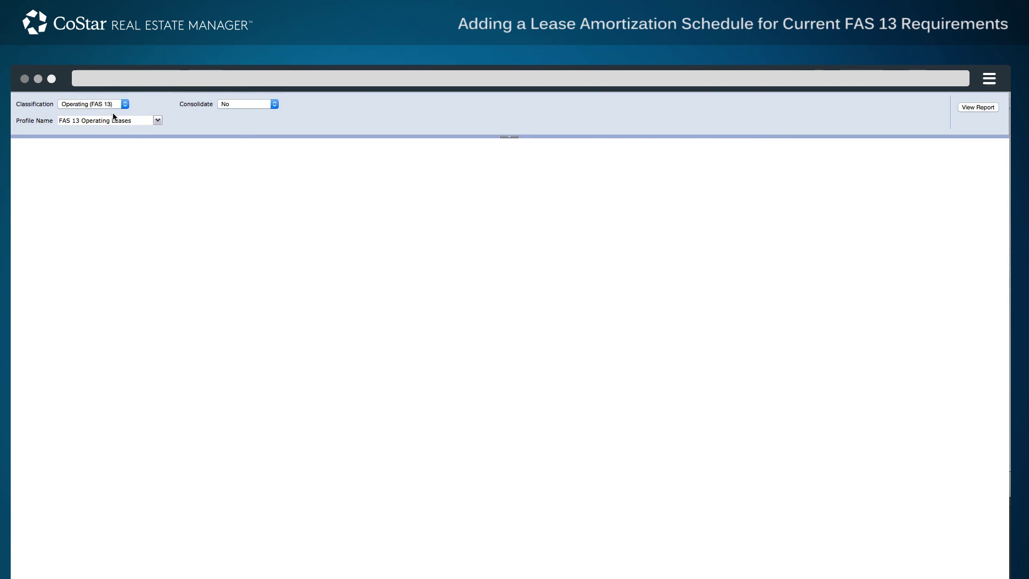
pyautogui.click(986, 106)
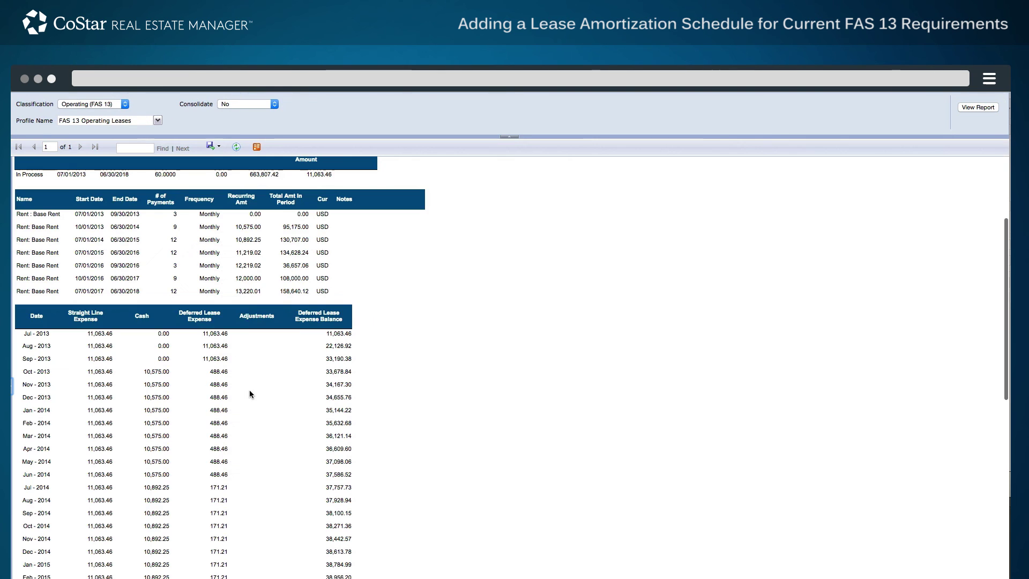
pyautogui.click(213, 146)
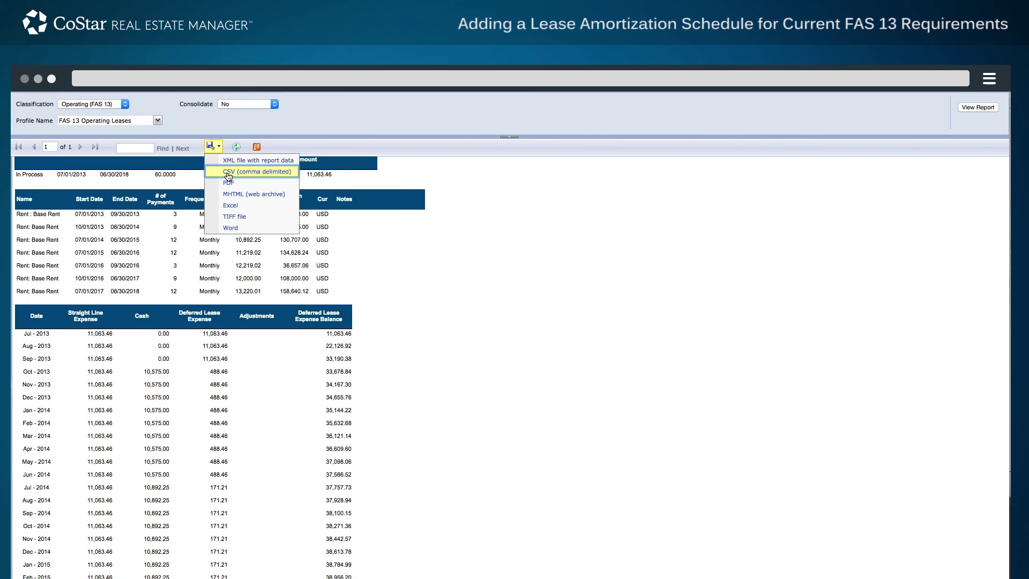